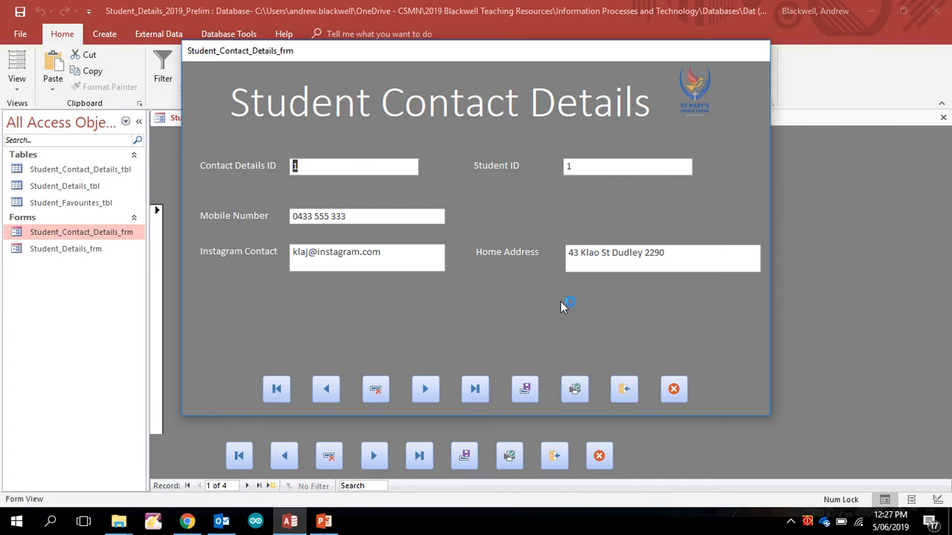
# Step: Close the Student Contact Details form and open the Student Details form in Design View with its property sheet displayed
pyautogui.click(625, 390)
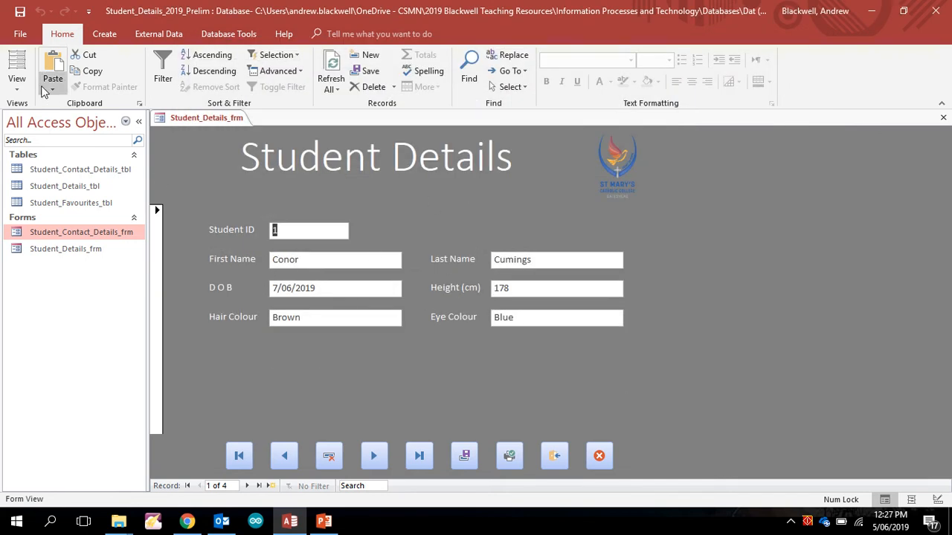
pyautogui.click(17, 83)
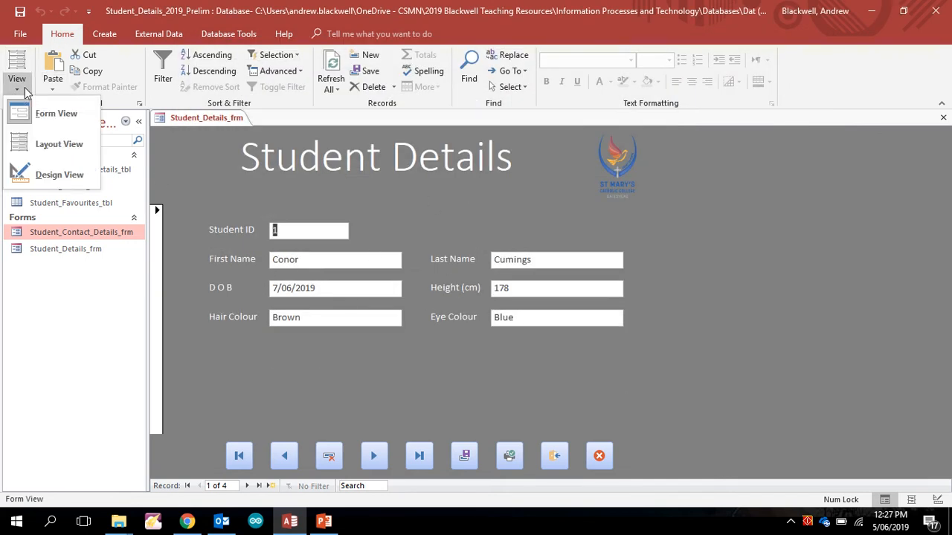
pyautogui.click(41, 168)
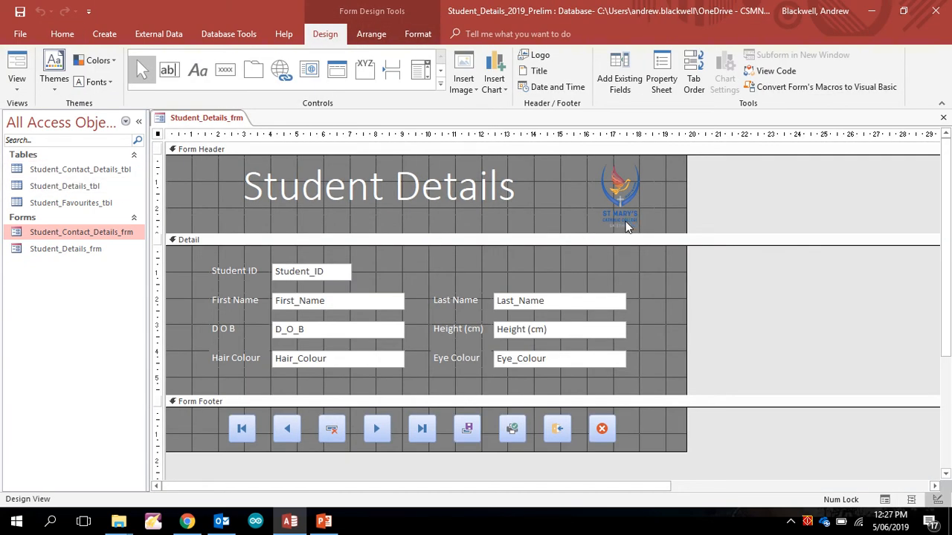
pyautogui.click(662, 82)
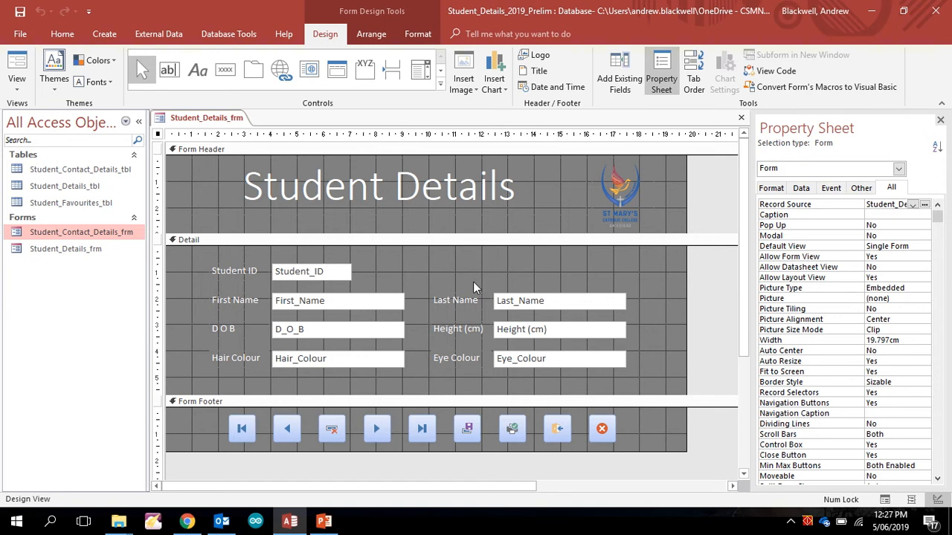
# Step: Examine the properties of the form's text boxes, title label, footer close button, and header and detail sections
pyautogui.click(515, 300)
pyautogui.click(517, 331)
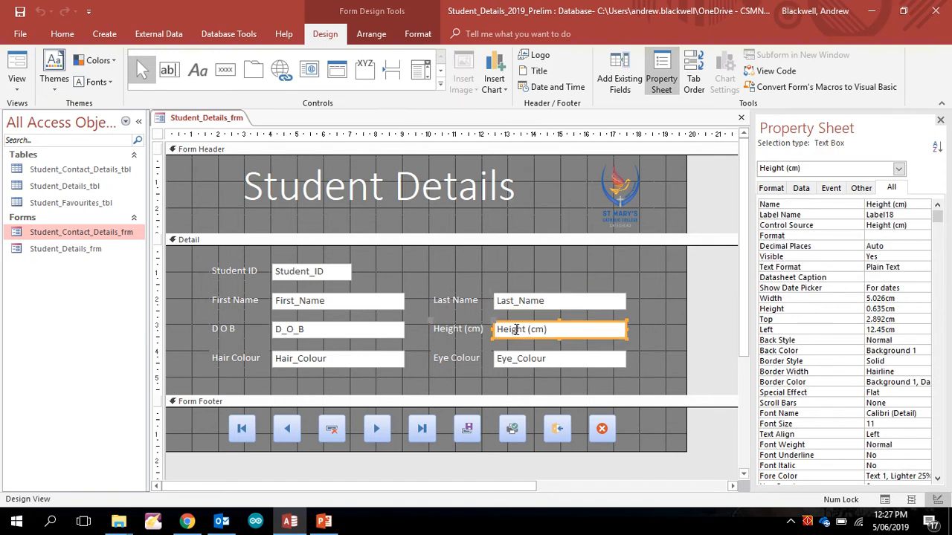
pyautogui.click(518, 360)
pyautogui.click(361, 359)
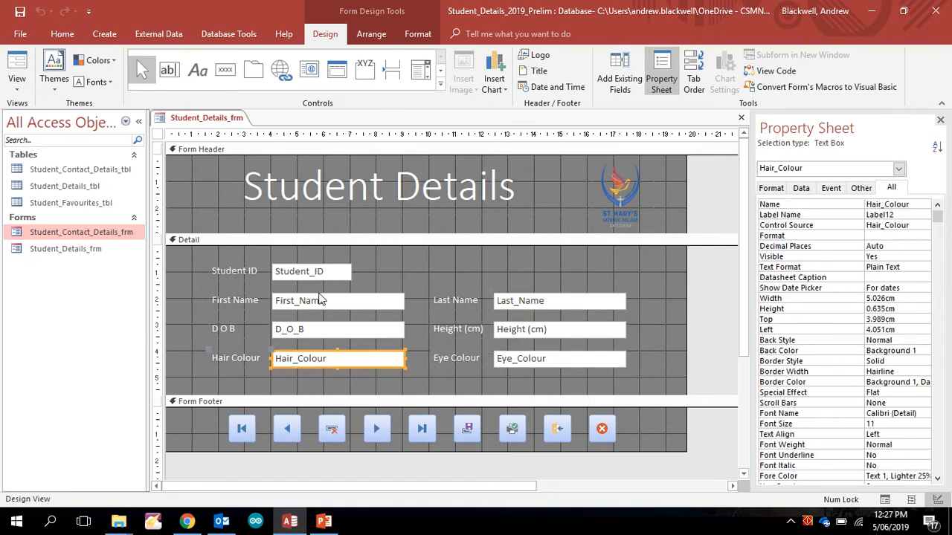
pyautogui.click(317, 273)
pyautogui.click(269, 192)
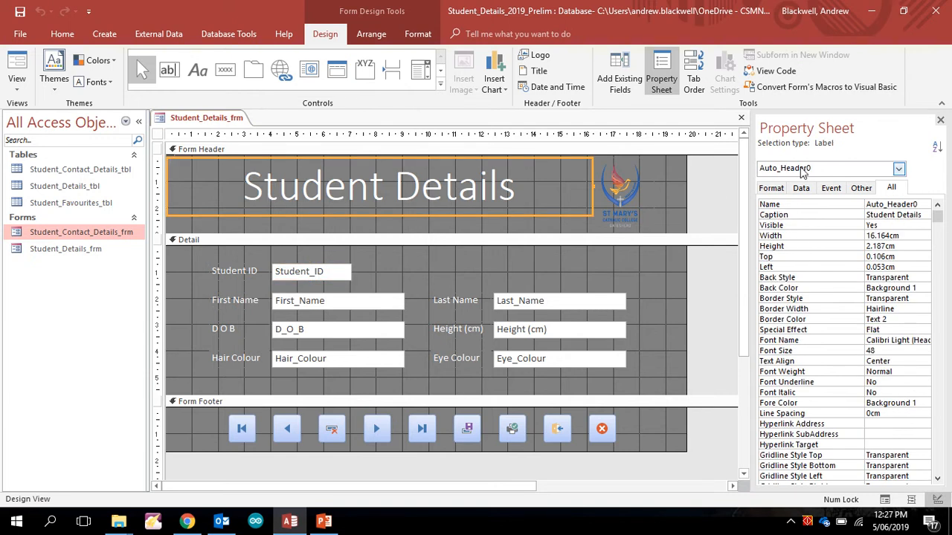
pyautogui.click(602, 427)
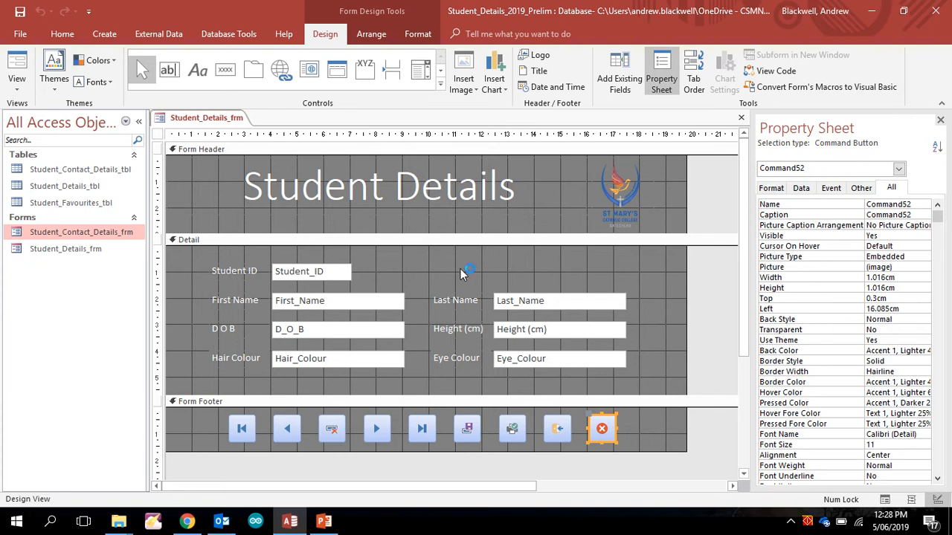
pyautogui.click(249, 229)
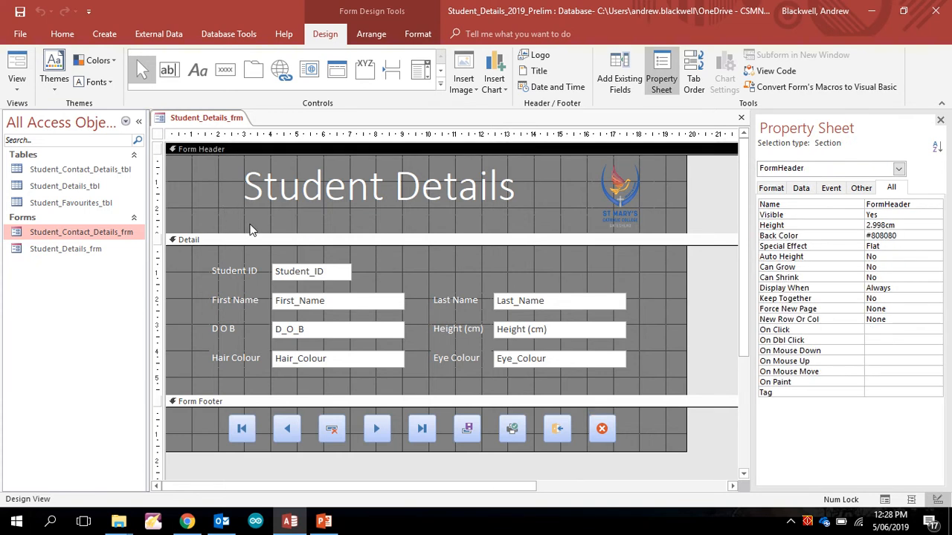
pyautogui.click(355, 241)
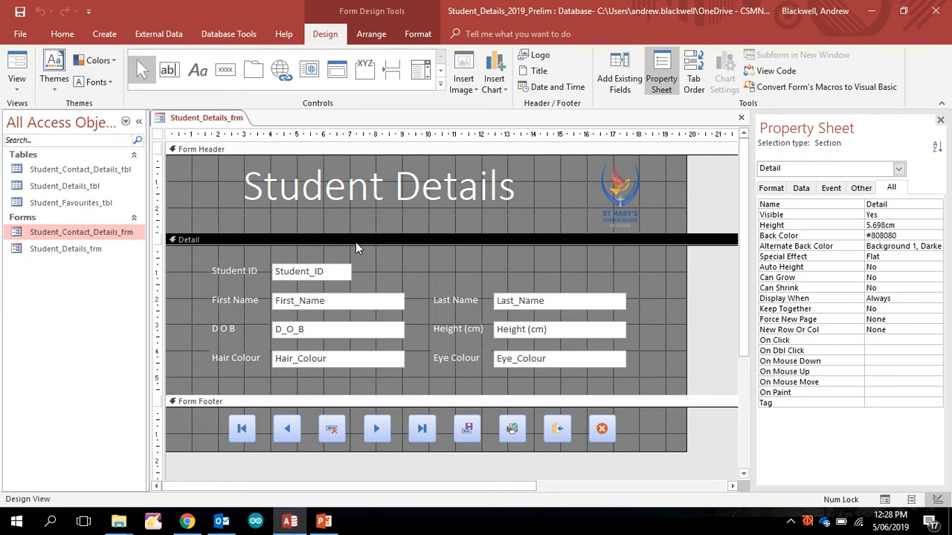
# Step: Select the entire form and review its Other, Event, Data and Format properties
pyautogui.click(158, 137)
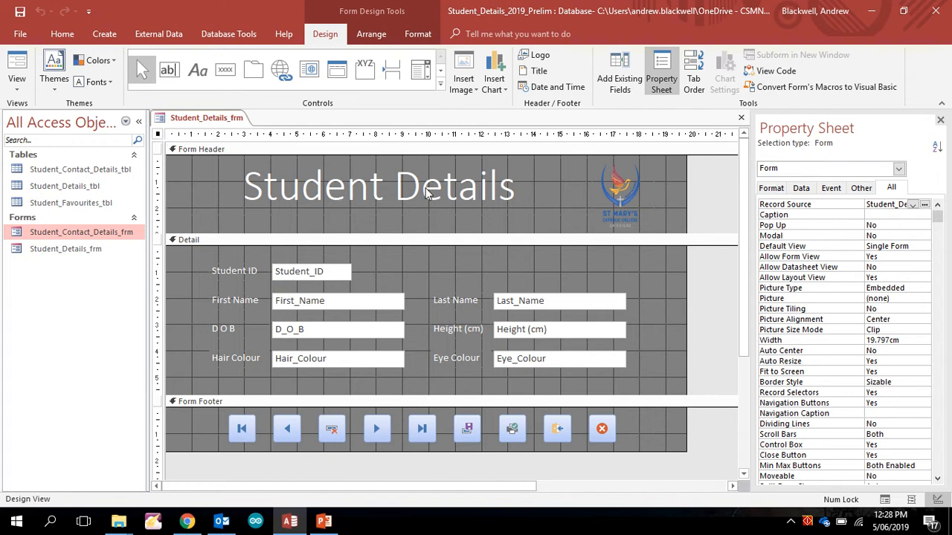
pyautogui.click(861, 188)
pyautogui.click(831, 188)
pyautogui.click(809, 191)
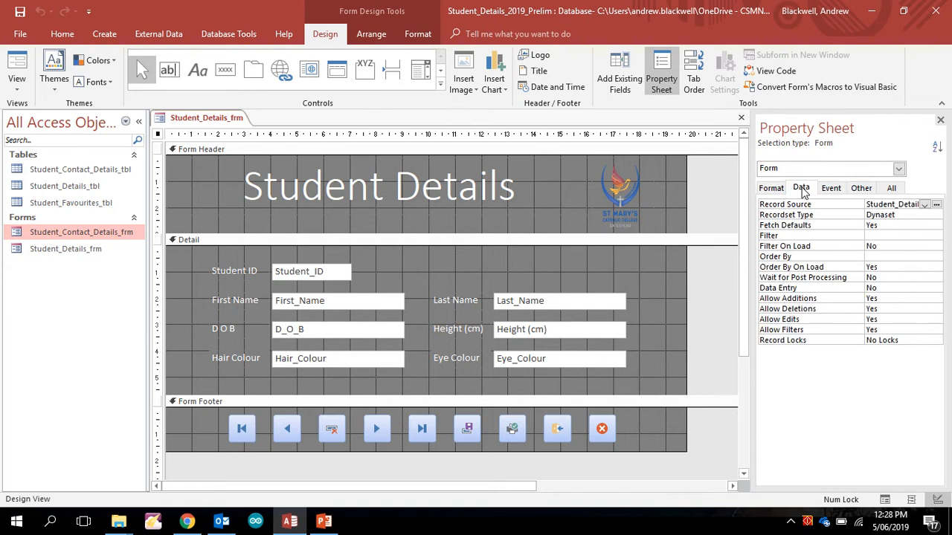
pyautogui.click(772, 190)
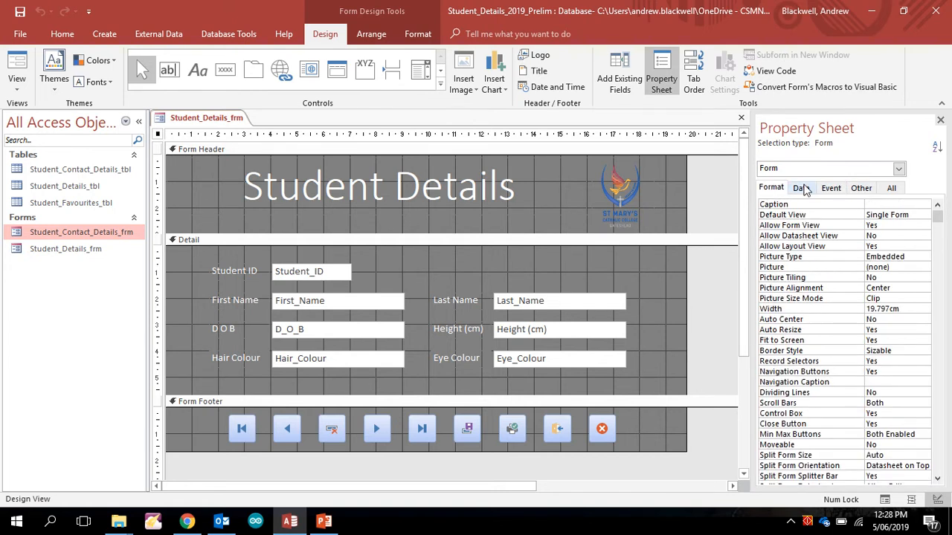
# Step: From the full list of form properties, set Pop Up to Yes
pyautogui.click(891, 189)
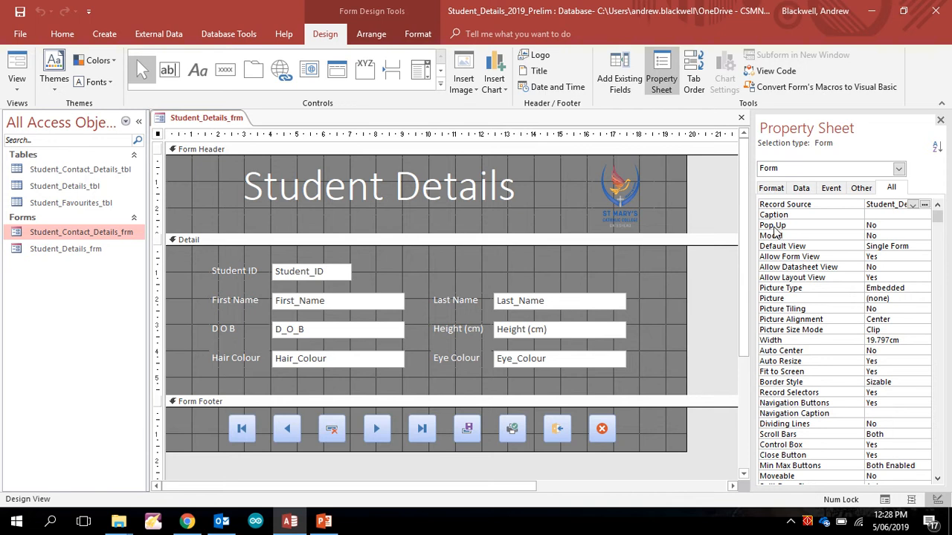
pyautogui.click(887, 224)
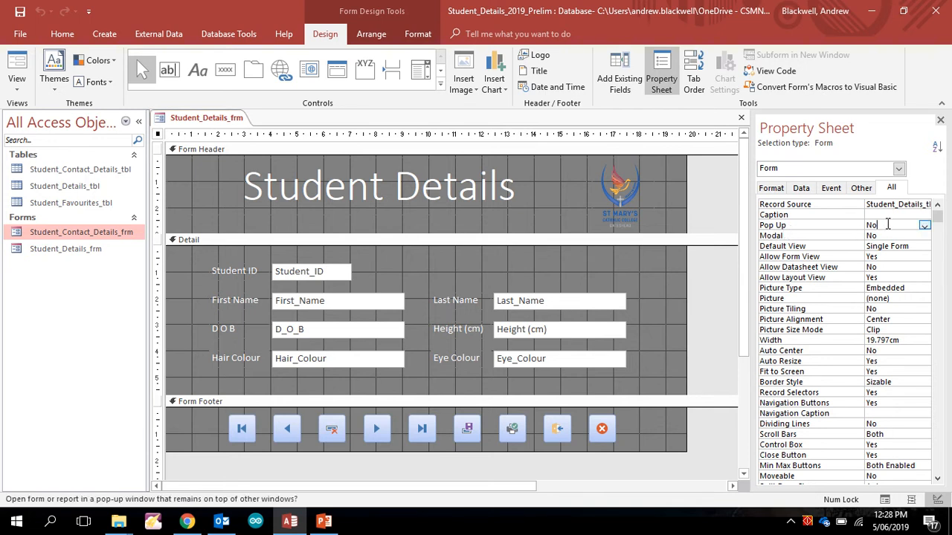
pyautogui.click(924, 225)
pyautogui.click(892, 232)
# Step: Preview the Student Details form in Form View as a pop-up window and return to Design View
pyautogui.click(23, 66)
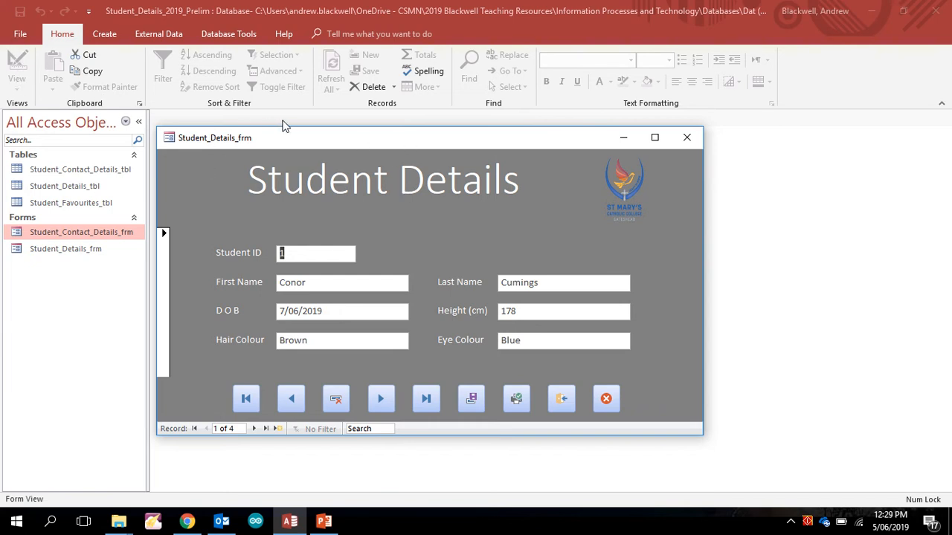
pyautogui.rightClick(299, 143)
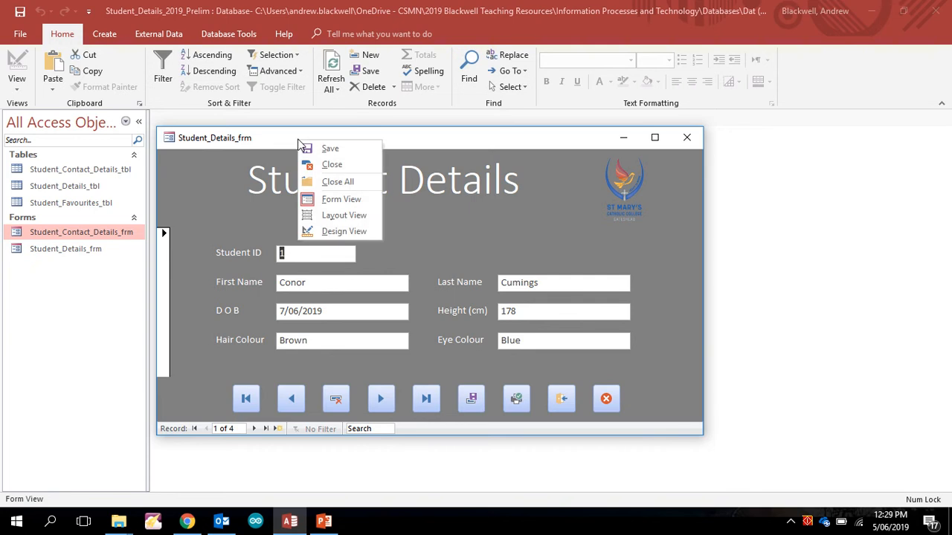
pyautogui.click(327, 232)
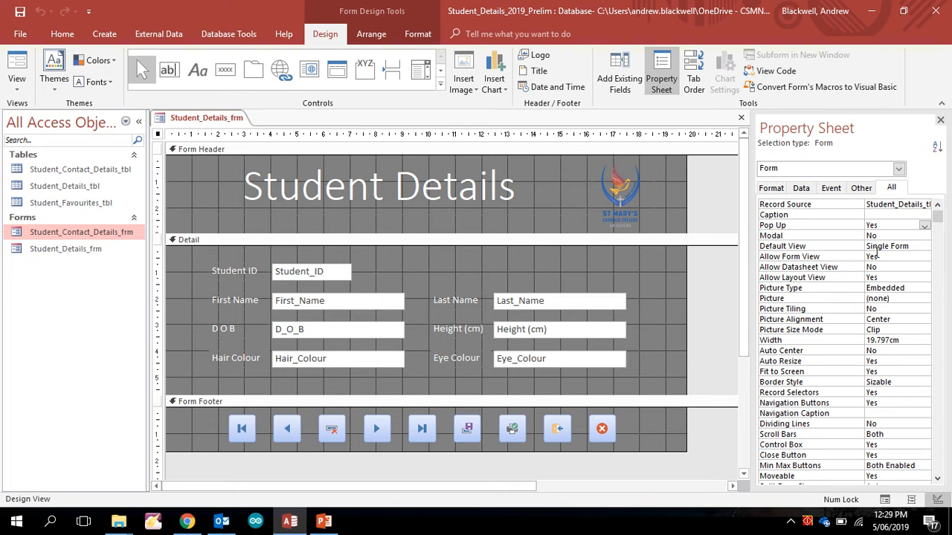
# Step: Go through the form properties from Pop Up down to Auto Center and set Auto Center to Yes
pyautogui.click(888, 225)
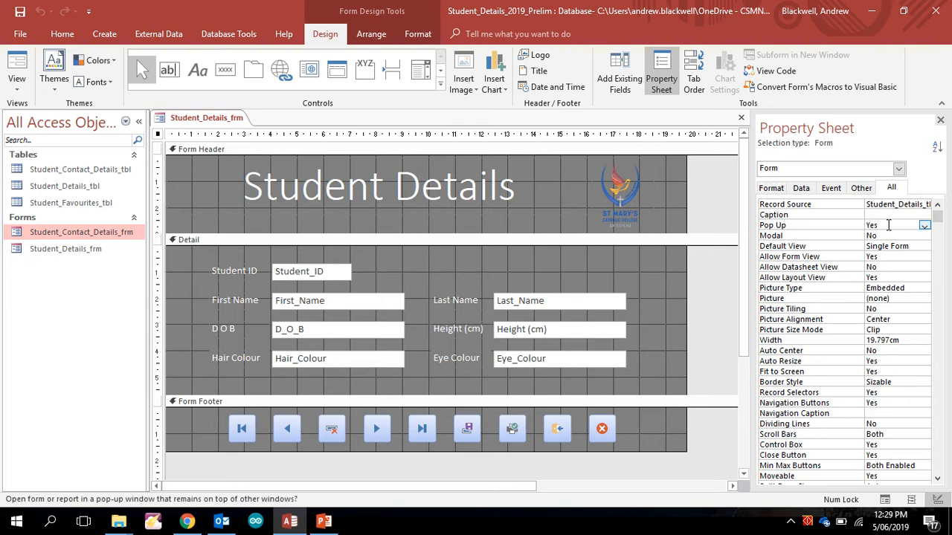
pyautogui.click(886, 247)
pyautogui.click(885, 235)
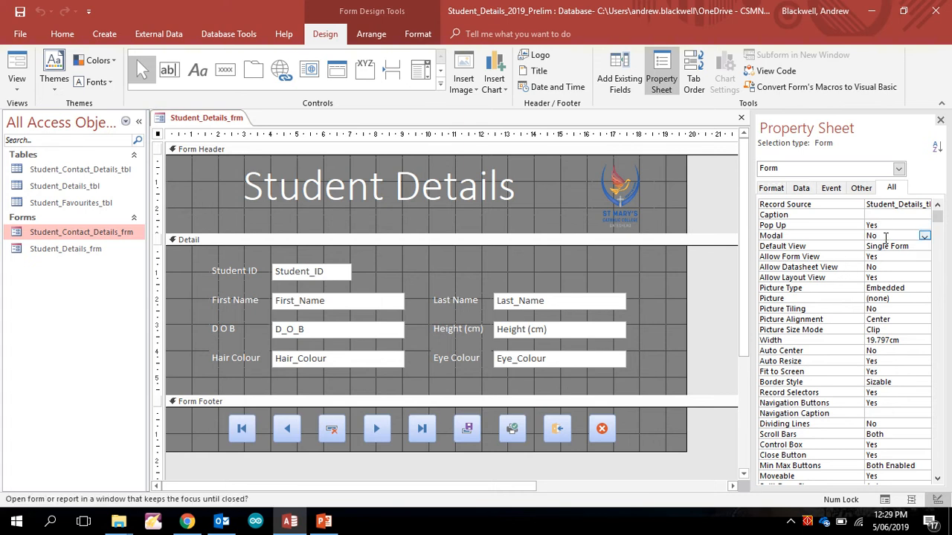
pyautogui.click(884, 257)
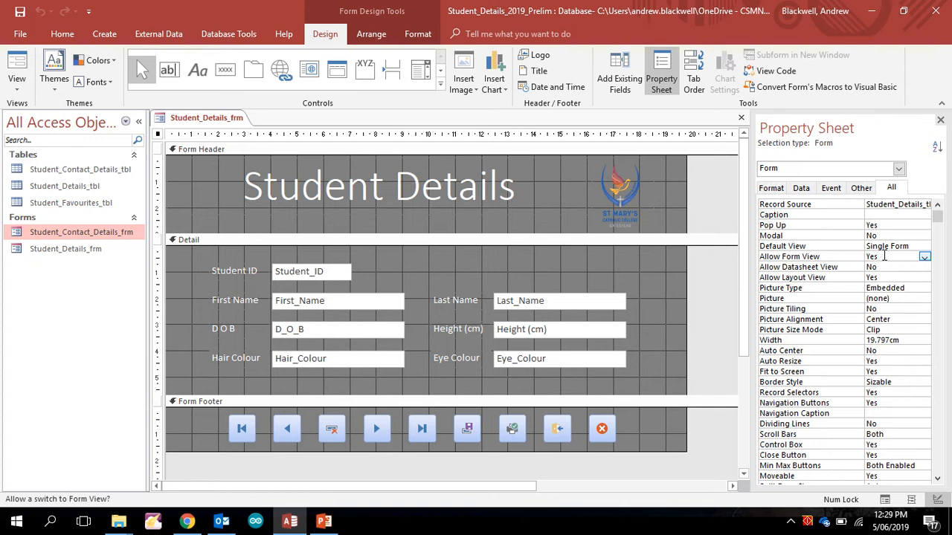
pyautogui.press('Down')
pyautogui.press('Down')
pyautogui.press('Down')
pyautogui.press('Down')
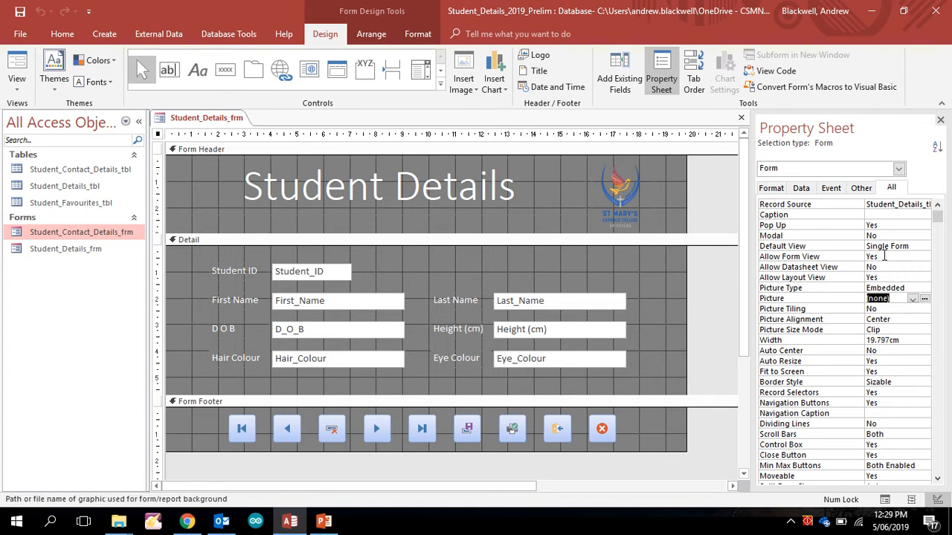
pyautogui.press('Down')
pyautogui.press('Down')
pyautogui.press('Down')
pyautogui.press('Down')
pyautogui.press('Down')
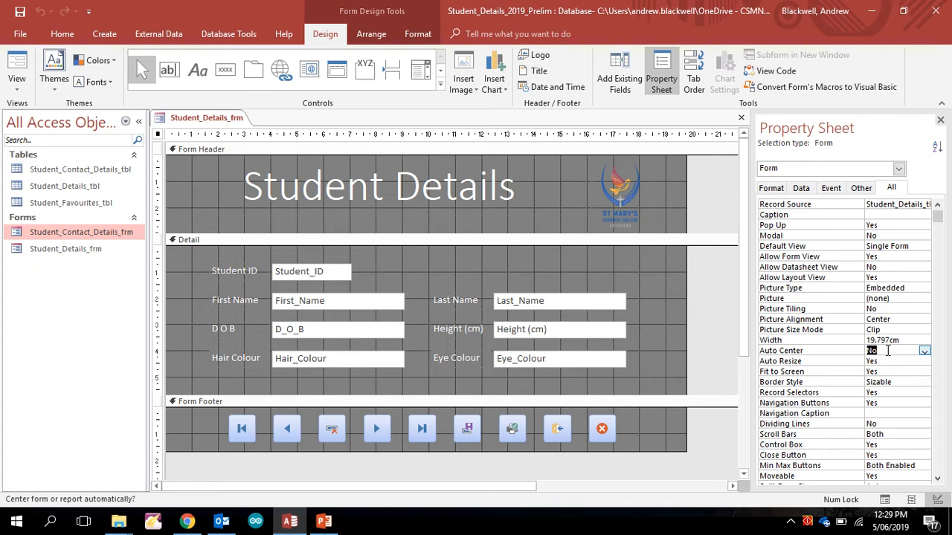
pyautogui.click(923, 352)
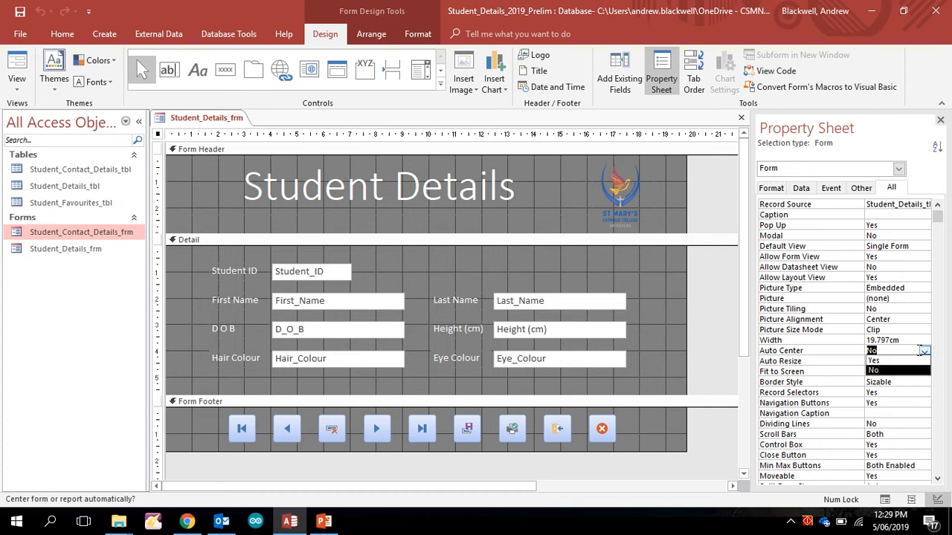
pyautogui.click(900, 362)
# Step: Set the form's Fit to Screen property to No and its Border Style to Thin
pyautogui.click(891, 362)
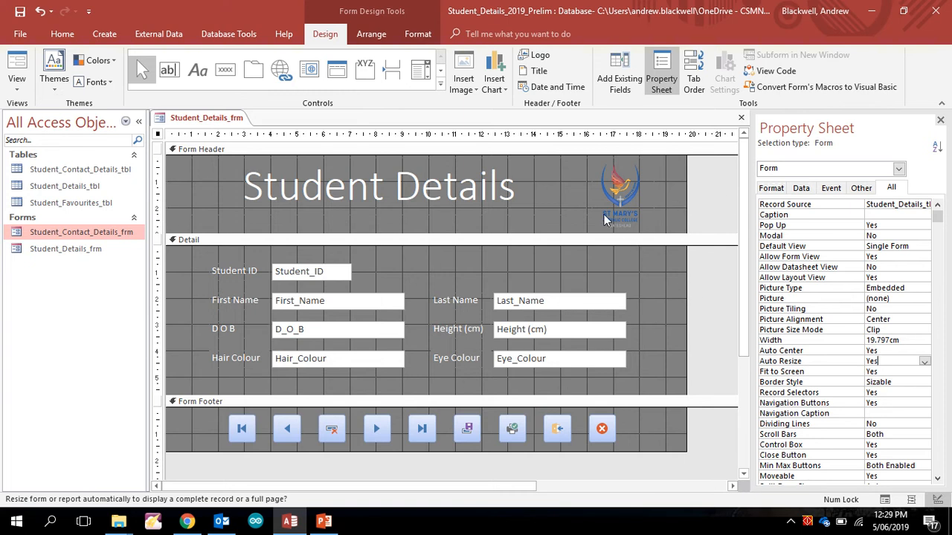
pyautogui.click(888, 371)
pyautogui.click(924, 372)
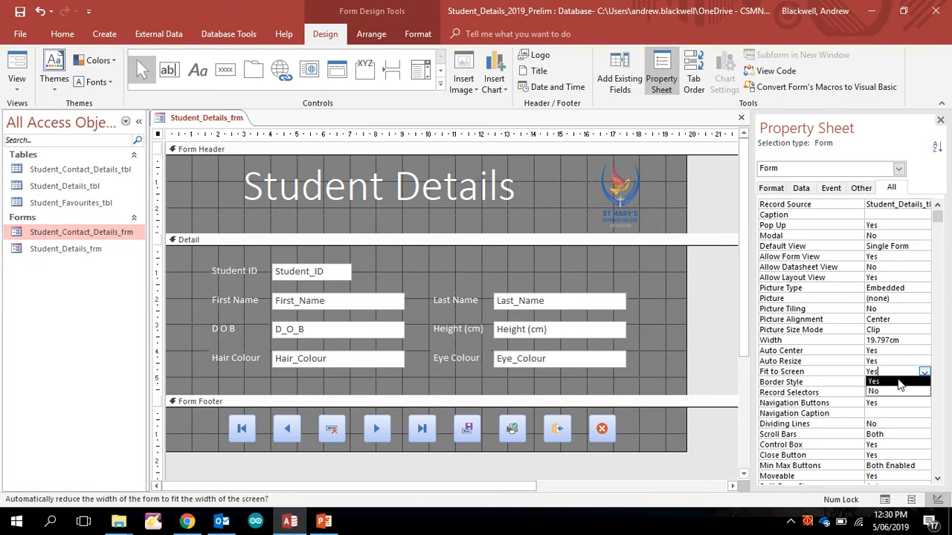
pyautogui.click(892, 392)
pyautogui.click(898, 382)
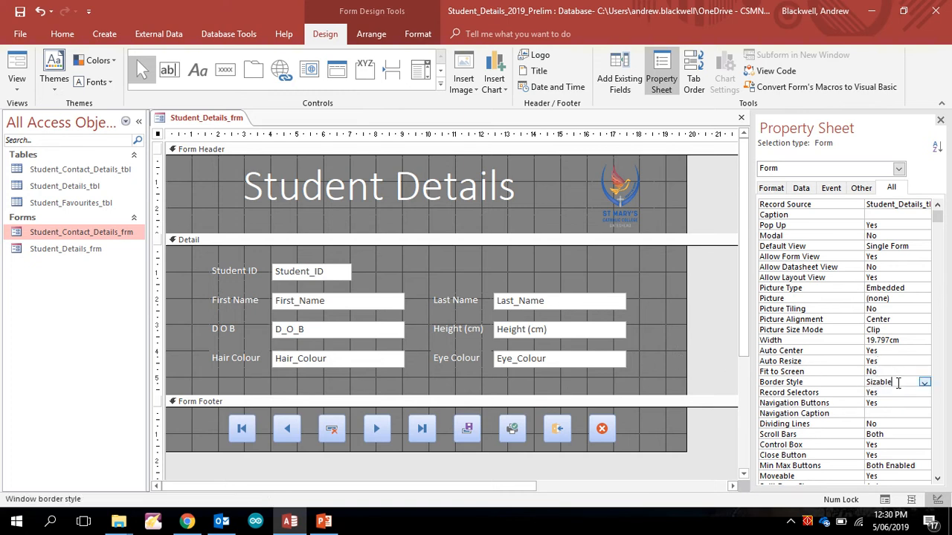
pyautogui.click(924, 383)
pyautogui.click(894, 402)
# Step: Turn off the form's record selectors and built-in navigation buttons by setting both properties to No
pyautogui.click(893, 392)
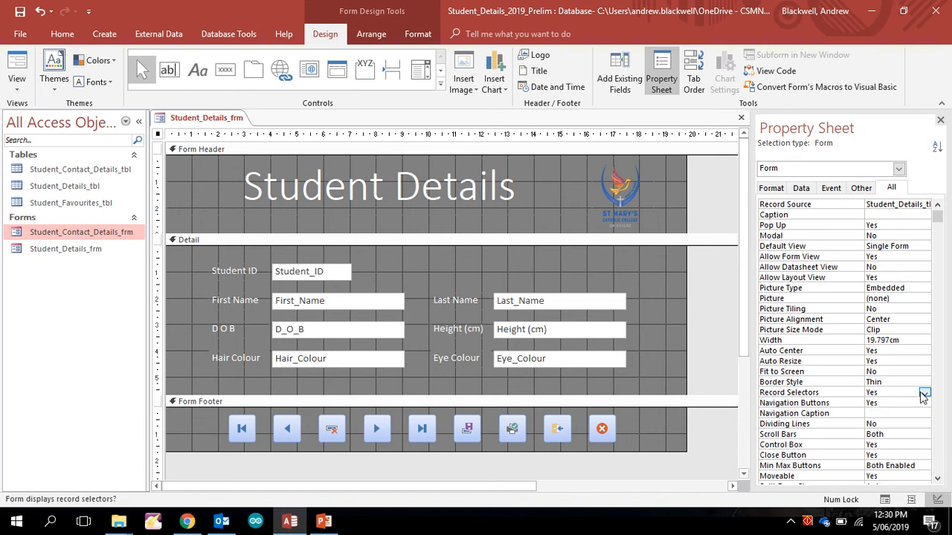
pyautogui.click(924, 393)
pyautogui.click(897, 412)
pyautogui.click(898, 403)
pyautogui.click(924, 402)
pyautogui.click(890, 424)
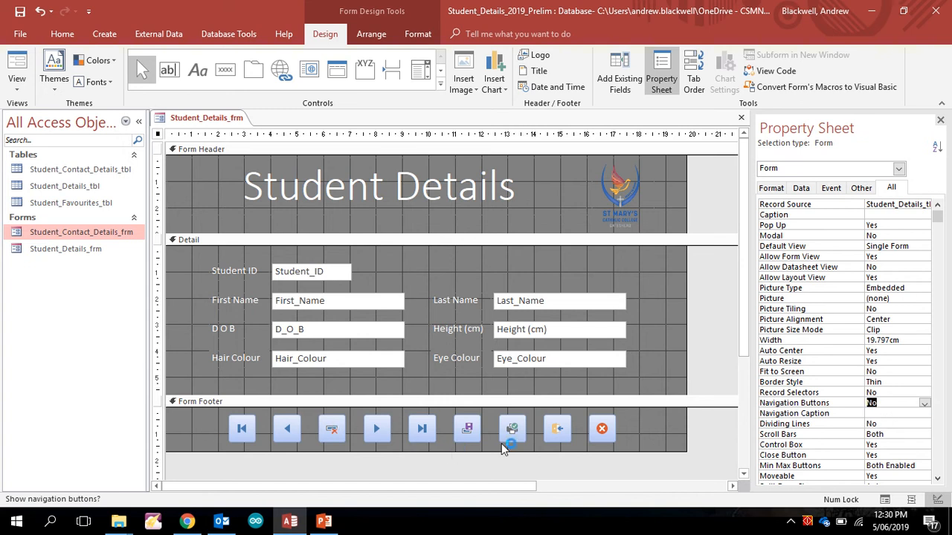
# Step: Set the form's Scroll Bars property to Neither
pyautogui.click(891, 423)
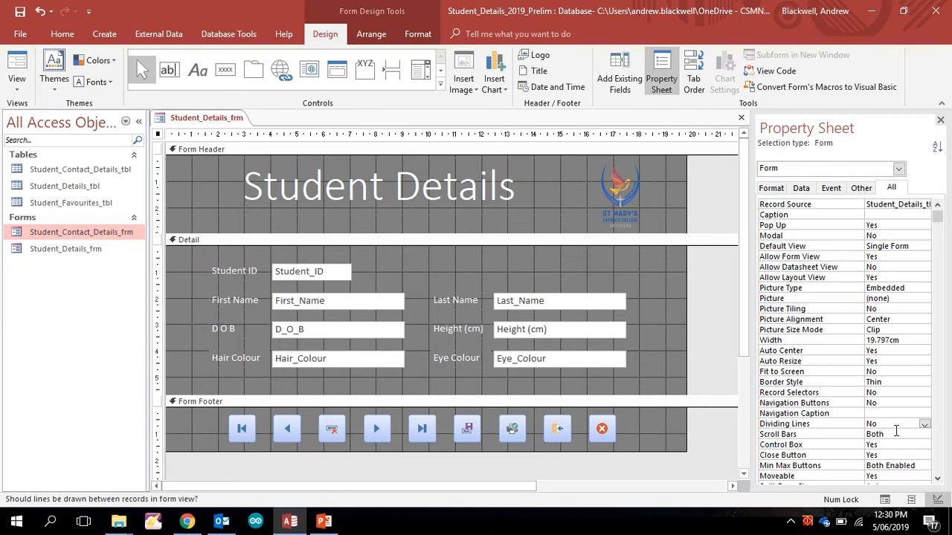
pyautogui.click(895, 434)
pyautogui.click(924, 434)
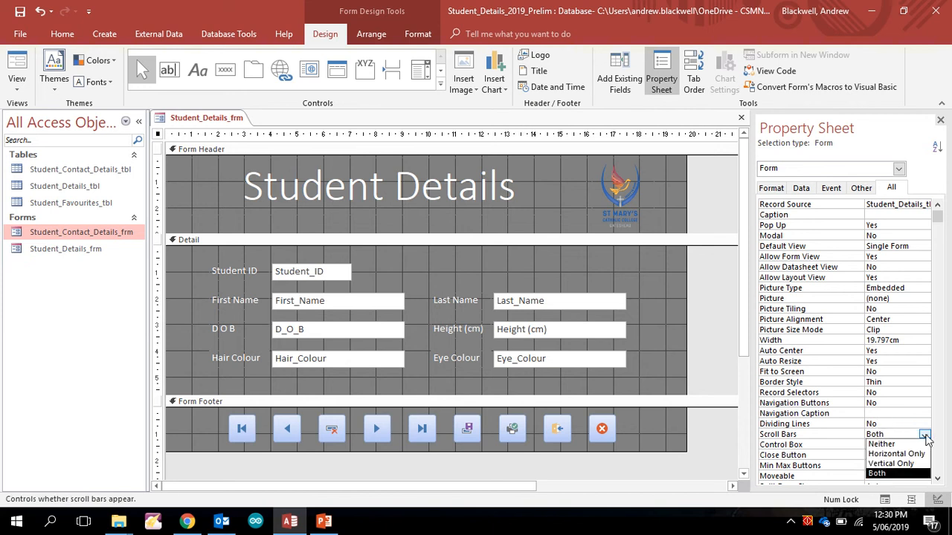
pyautogui.click(909, 445)
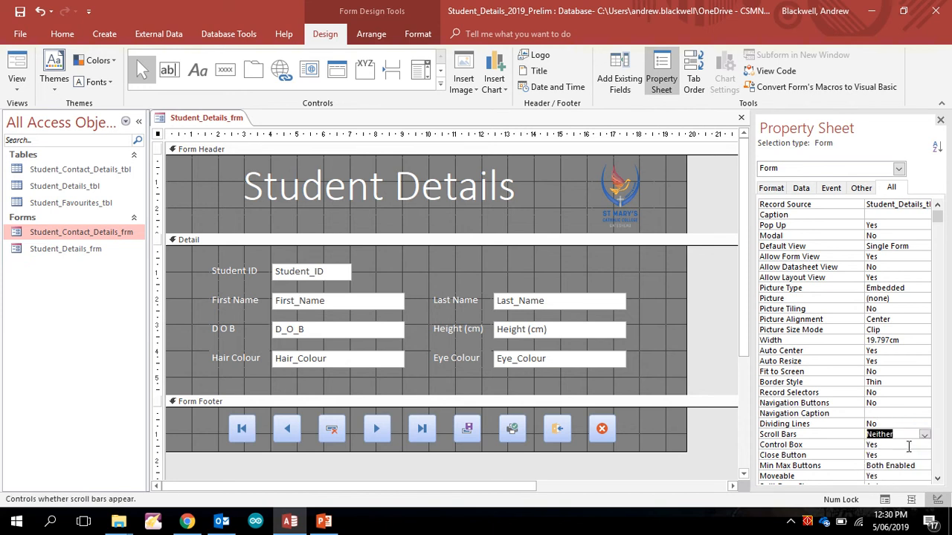
# Step: Set both the Control Box and Close Button properties of the form to No
pyautogui.click(937, 478)
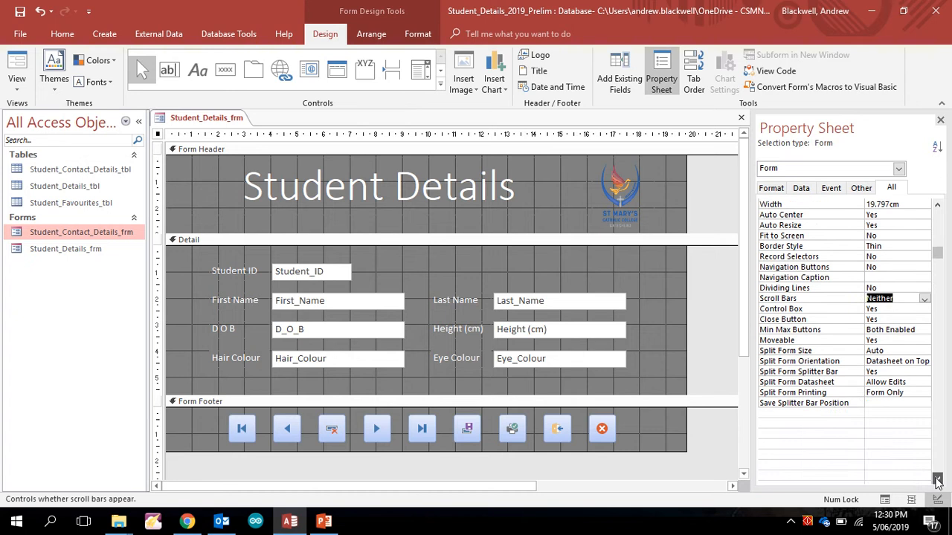
pyautogui.click(879, 277)
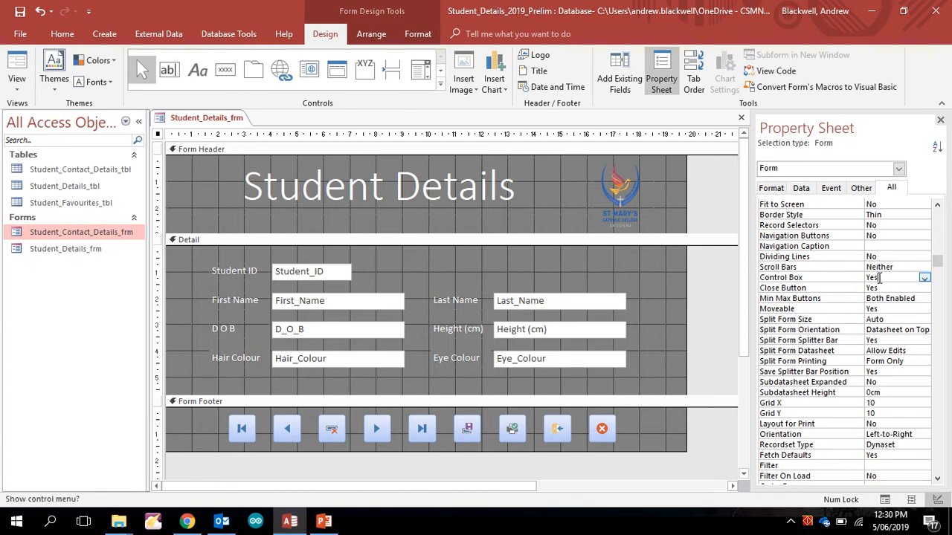
pyautogui.click(924, 278)
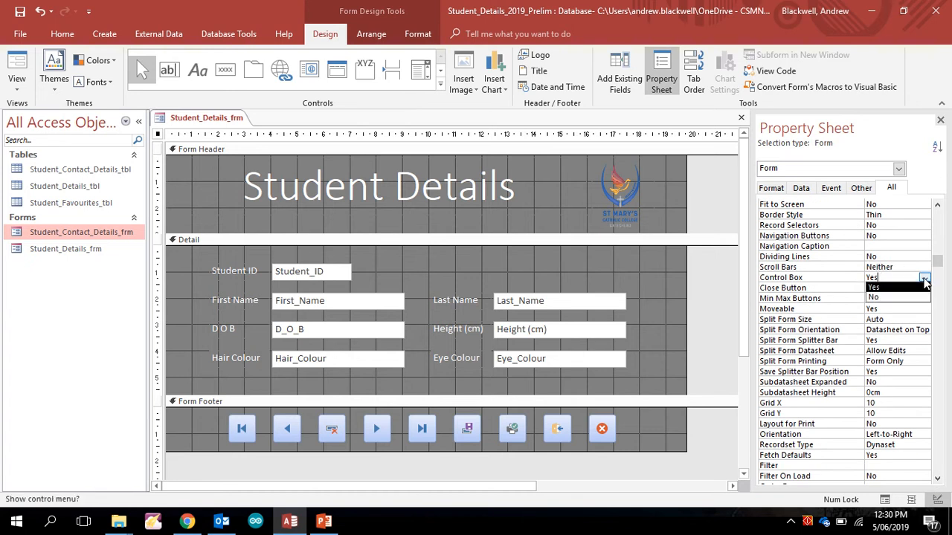
pyautogui.click(892, 297)
pyautogui.click(893, 288)
pyautogui.click(925, 290)
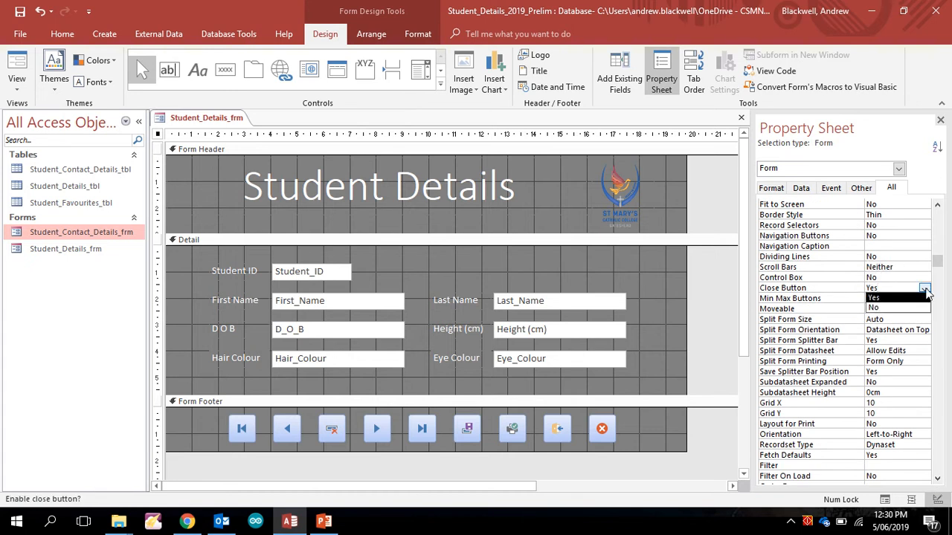
pyautogui.click(892, 307)
# Step: Set the form's Min Max Buttons property to None and its Moveable property to No
pyautogui.click(893, 298)
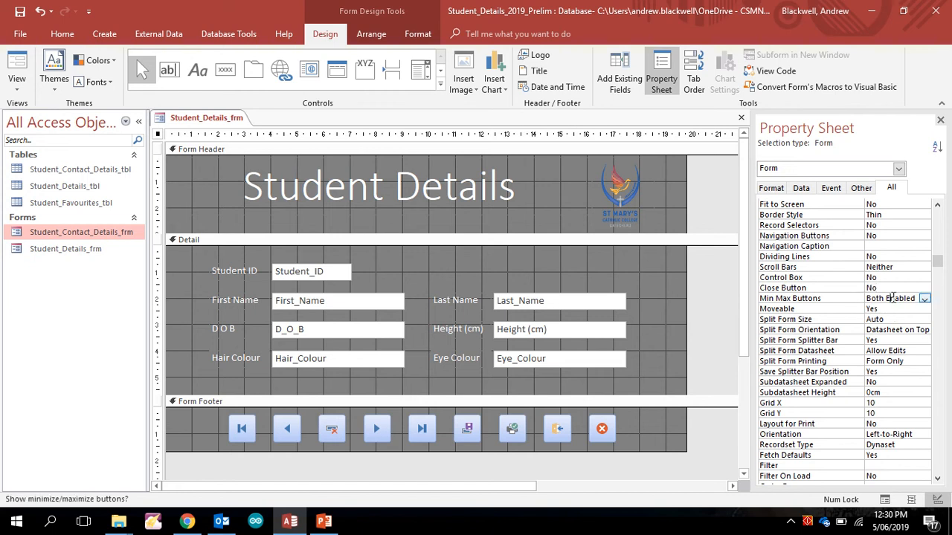
pyautogui.click(924, 299)
pyautogui.click(908, 308)
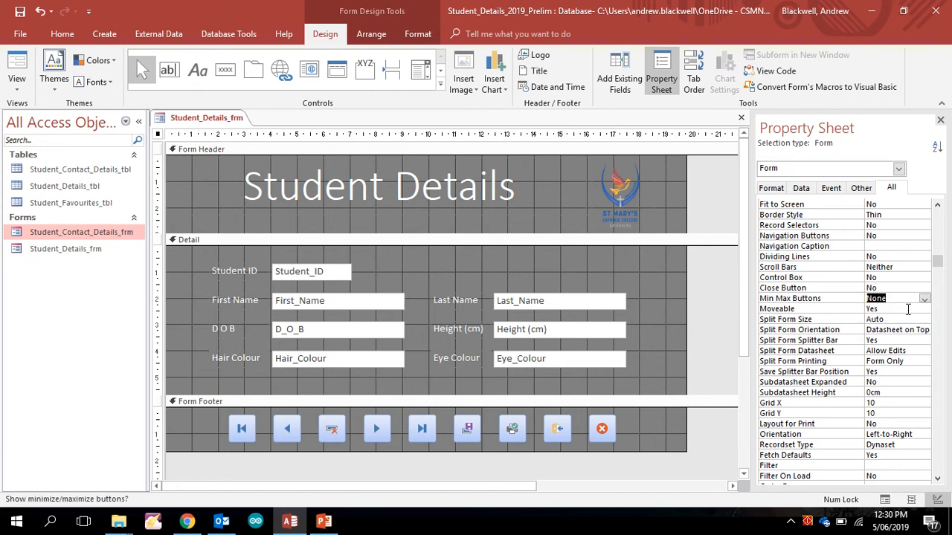
pyautogui.click(900, 310)
pyautogui.click(925, 308)
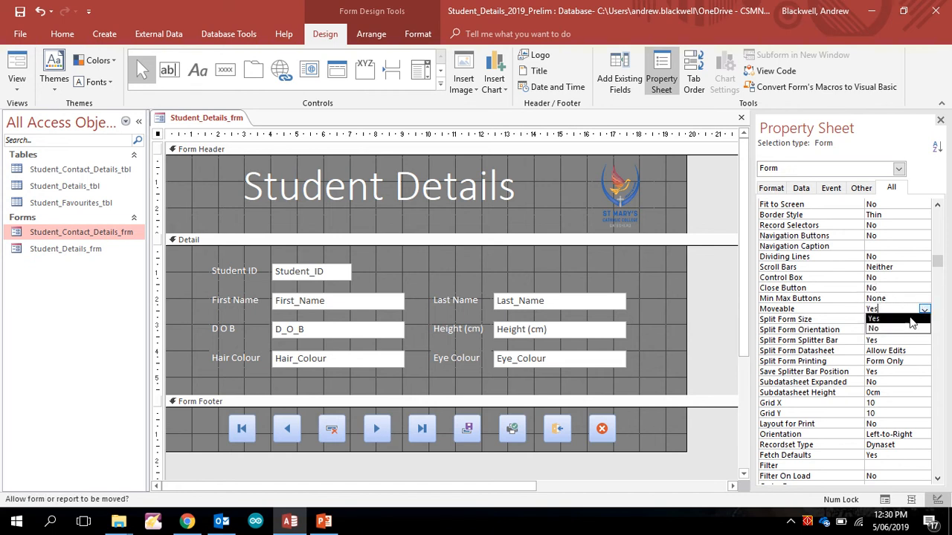
pyautogui.click(900, 329)
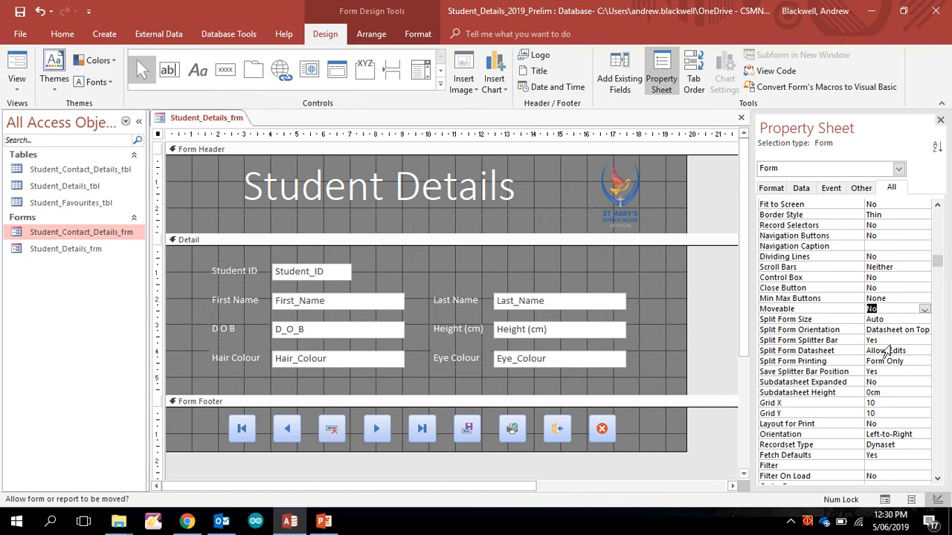
# Step: Review the form's remaining properties further down the list, including On Load and Allow Edits
pyautogui.click(937, 479)
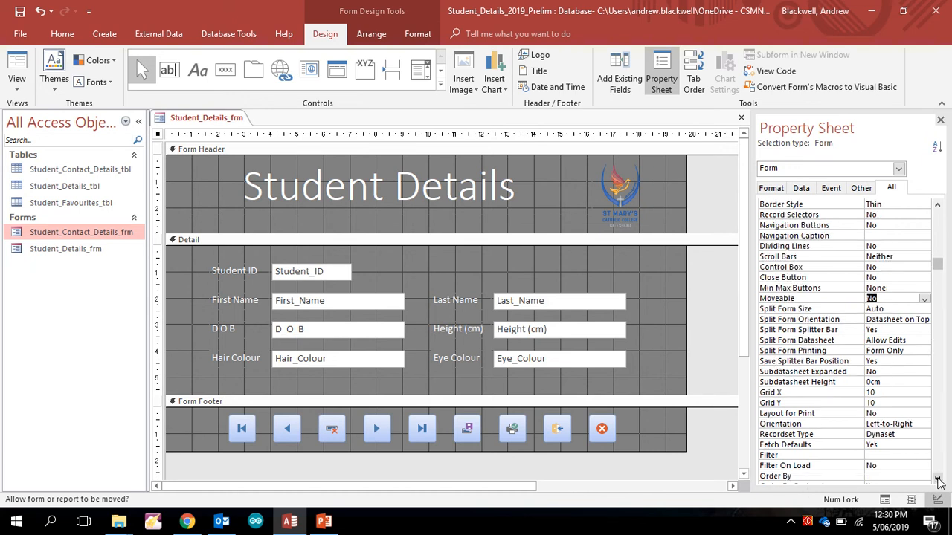
pyautogui.moveTo(938, 478); pyautogui.dragTo(938, 479)
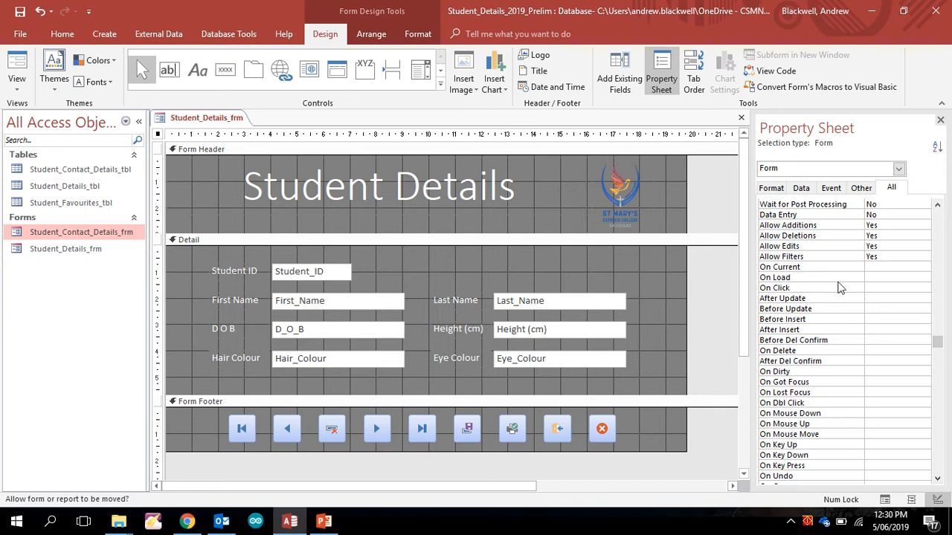
pyautogui.click(779, 279)
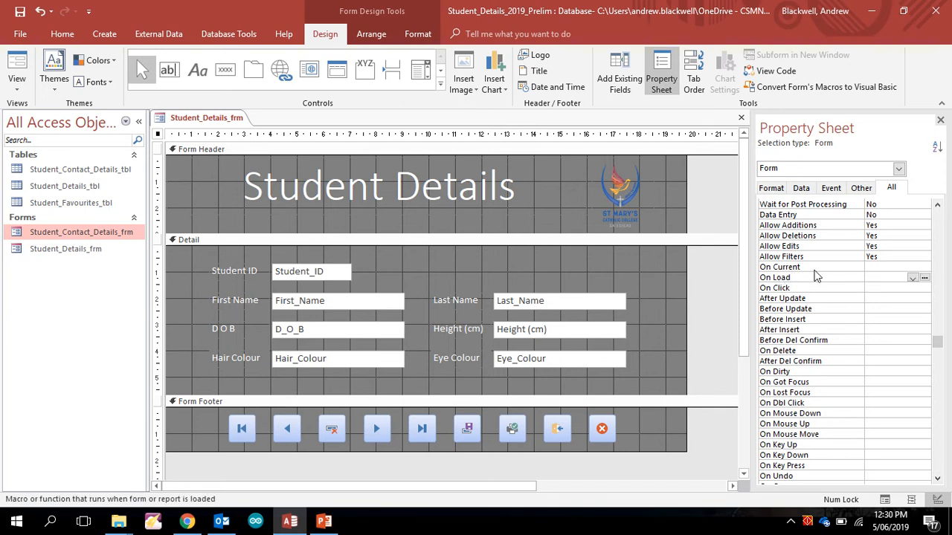
pyautogui.click(797, 247)
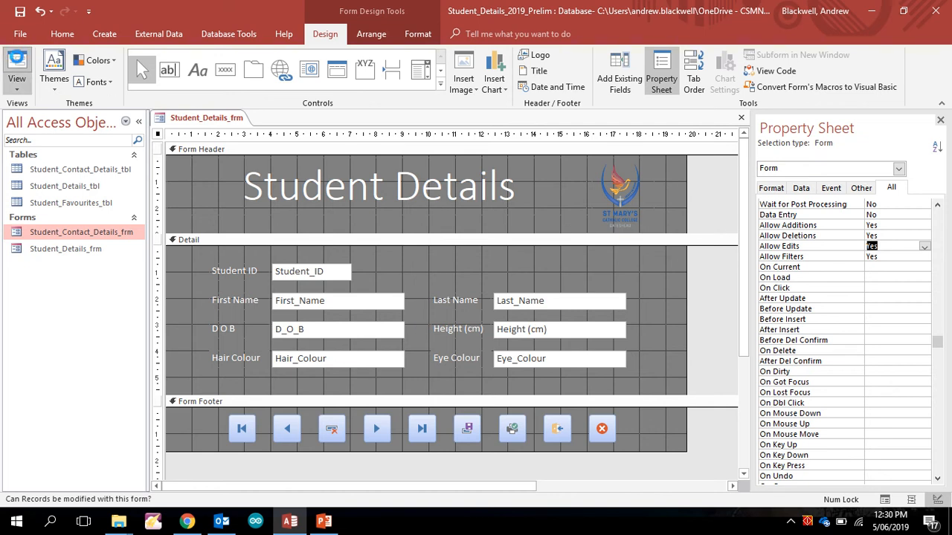
# Step: Preview the form in Form View and close it with its own exit control, saving the design changes
pyautogui.click(16, 67)
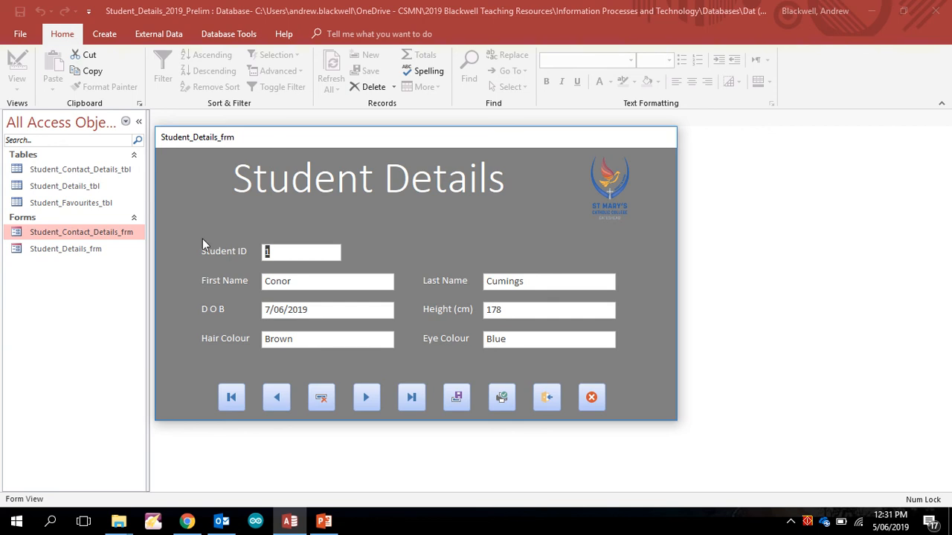
pyautogui.click(547, 397)
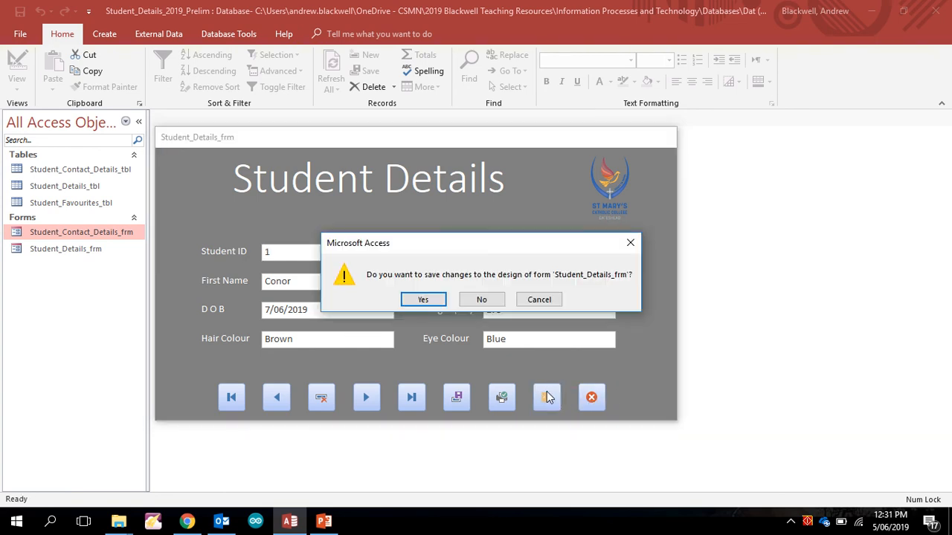
pyautogui.click(427, 301)
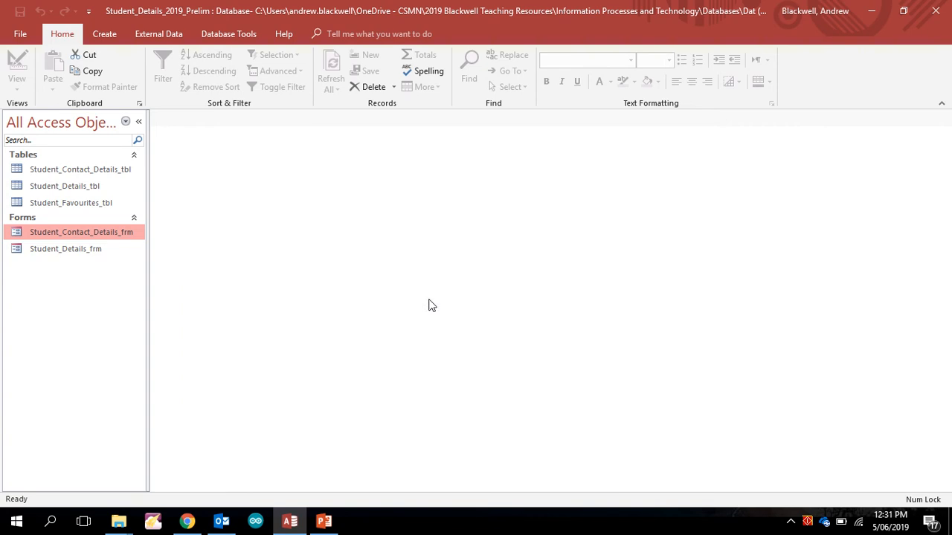
# Step: Reopen Student_Details_frm to check the pop-up window and switch it to Design View
pyautogui.doubleClick(73, 250)
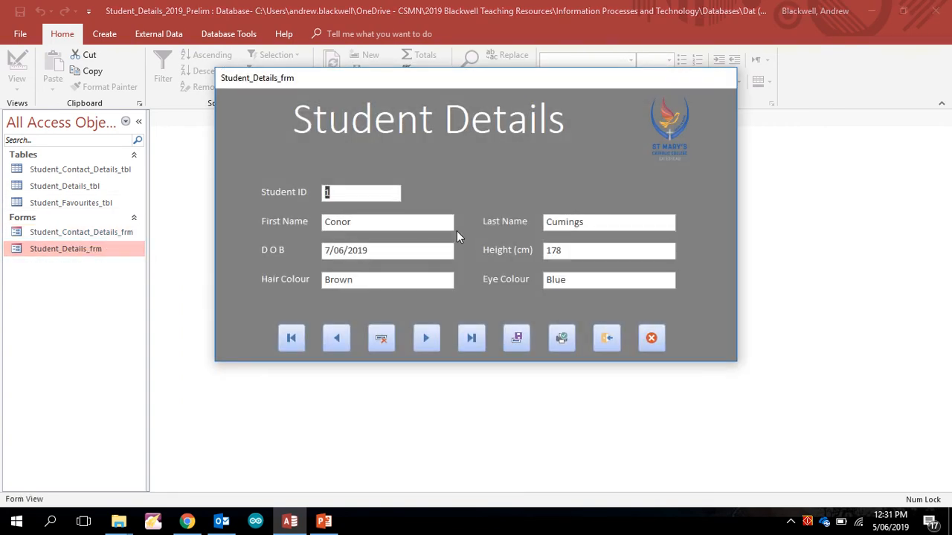
pyautogui.rightClick(467, 77)
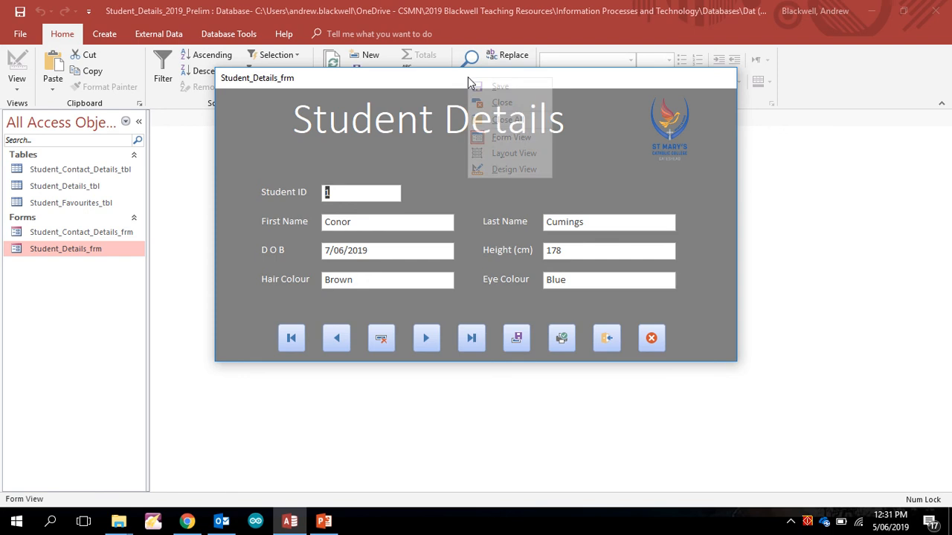
pyautogui.click(494, 169)
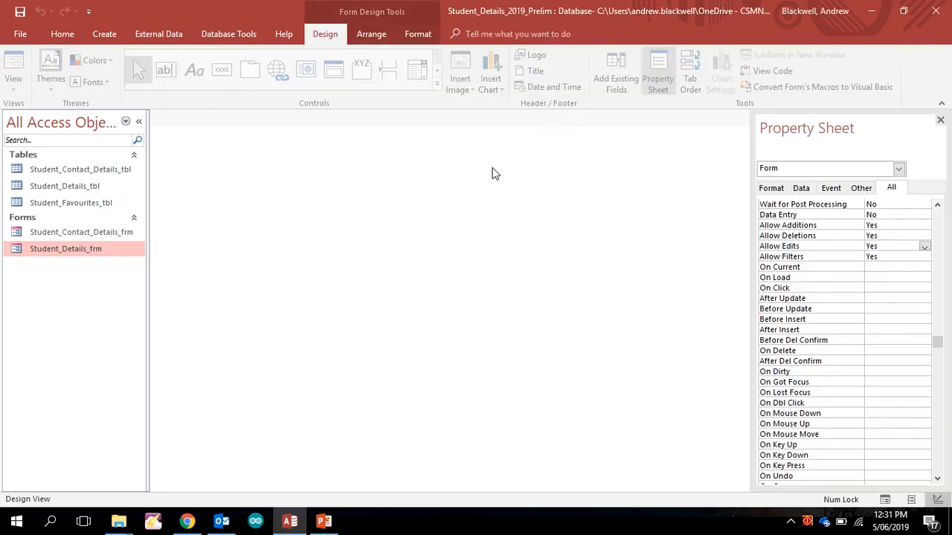